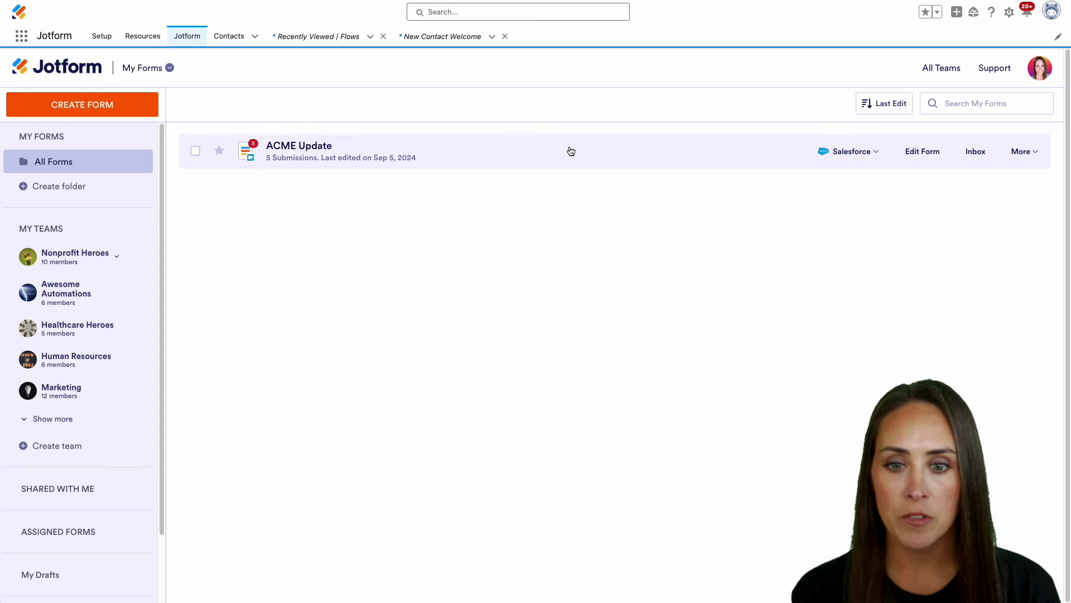
Open the ACME Update form's Salesforce integration from Settings > Integrations.
click(924, 161)
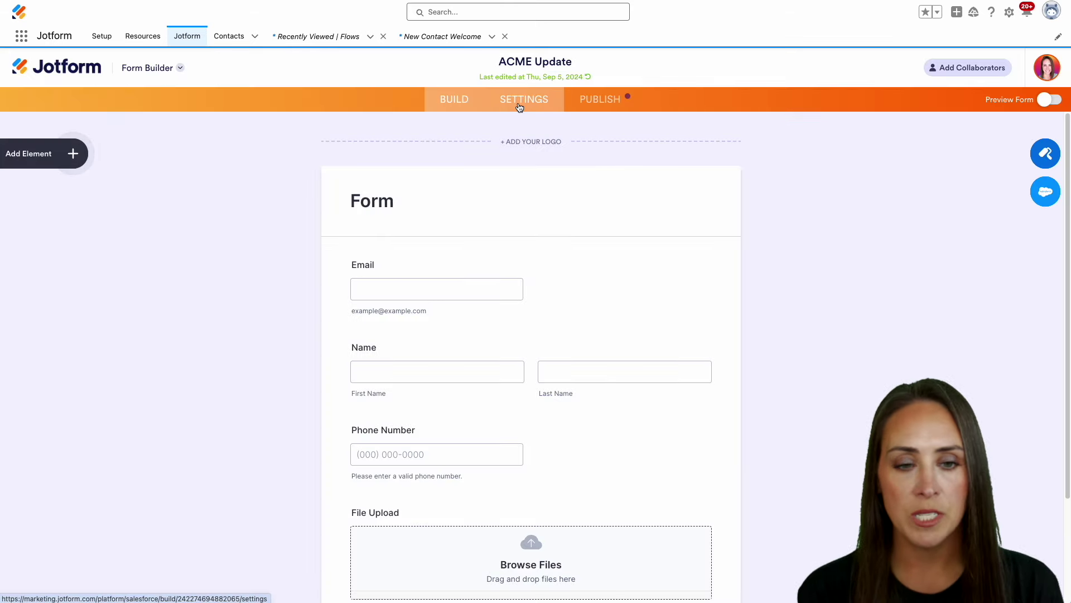
click(523, 100)
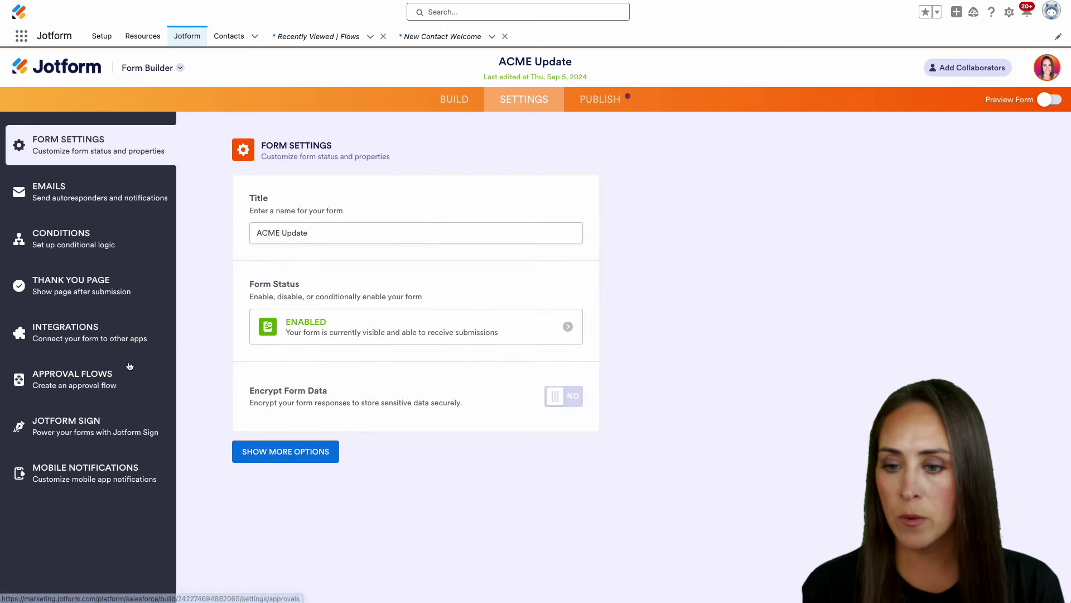
click(87, 334)
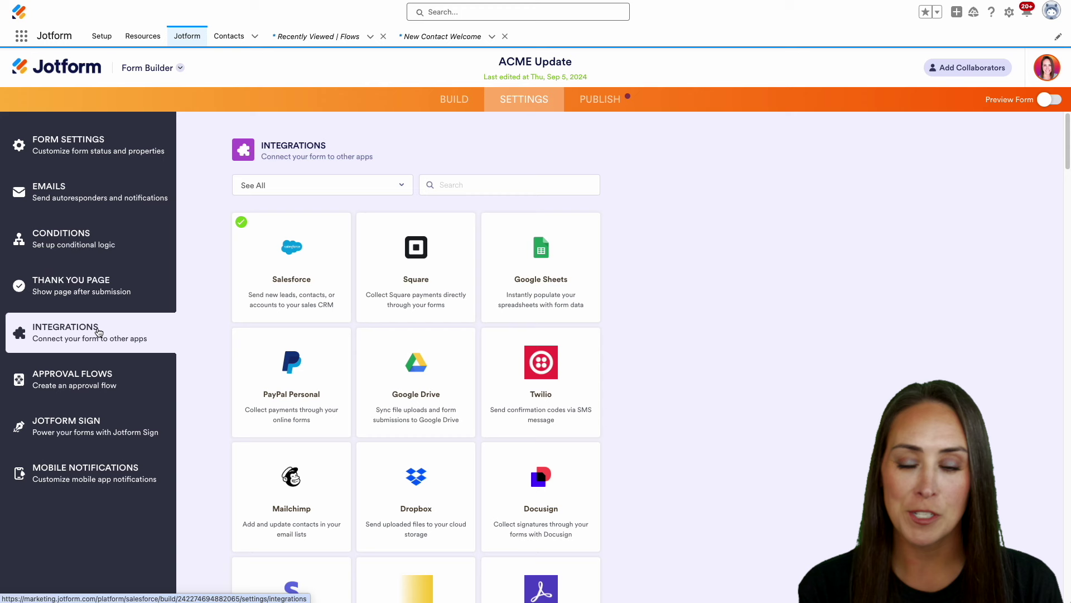
click(314, 266)
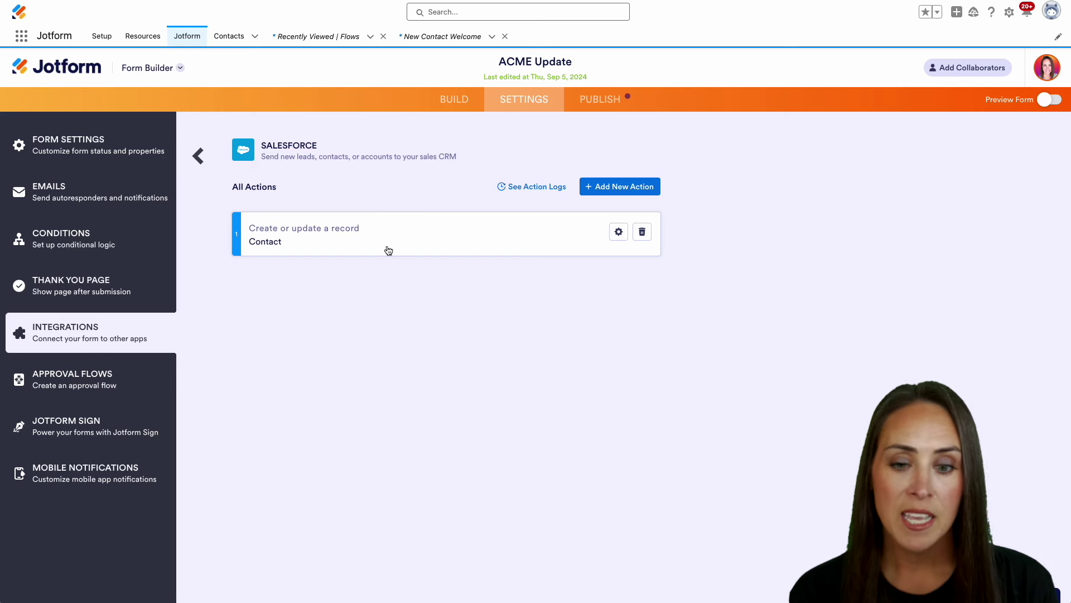
Review the action logs with one failed and one successful Contact submission, then close them.
click(543, 191)
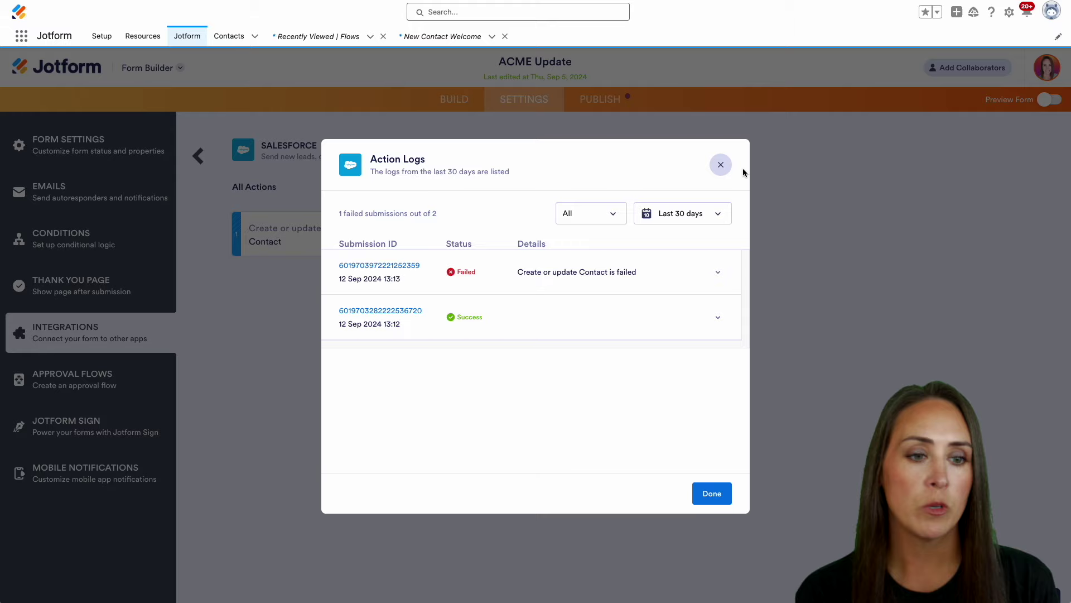
click(720, 167)
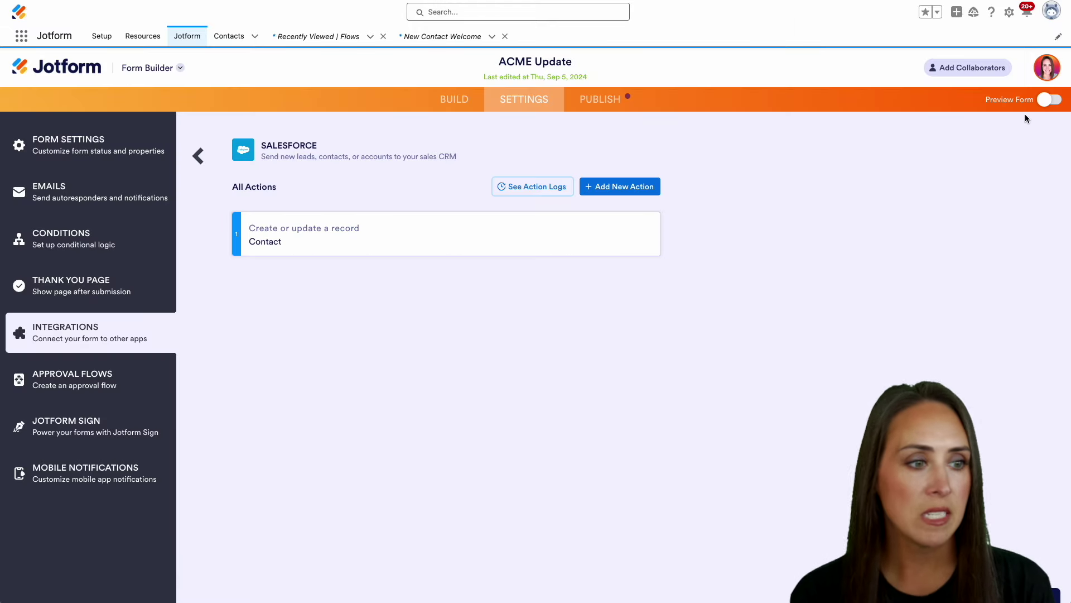
Submit a sample-data test entry of the ACME Update form in preview.
click(1051, 99)
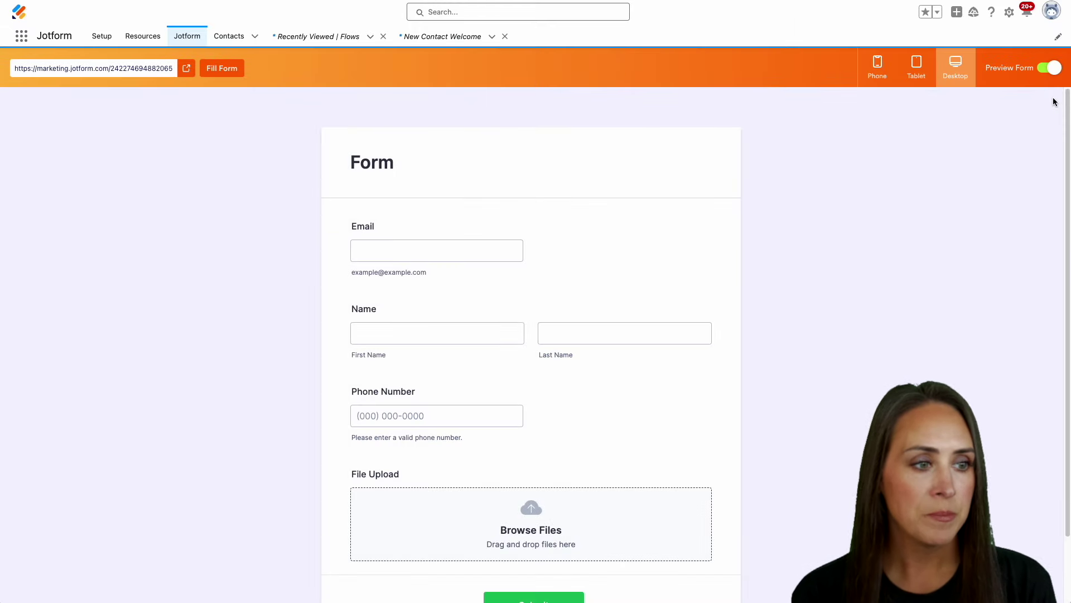
click(210, 72)
click(357, 252)
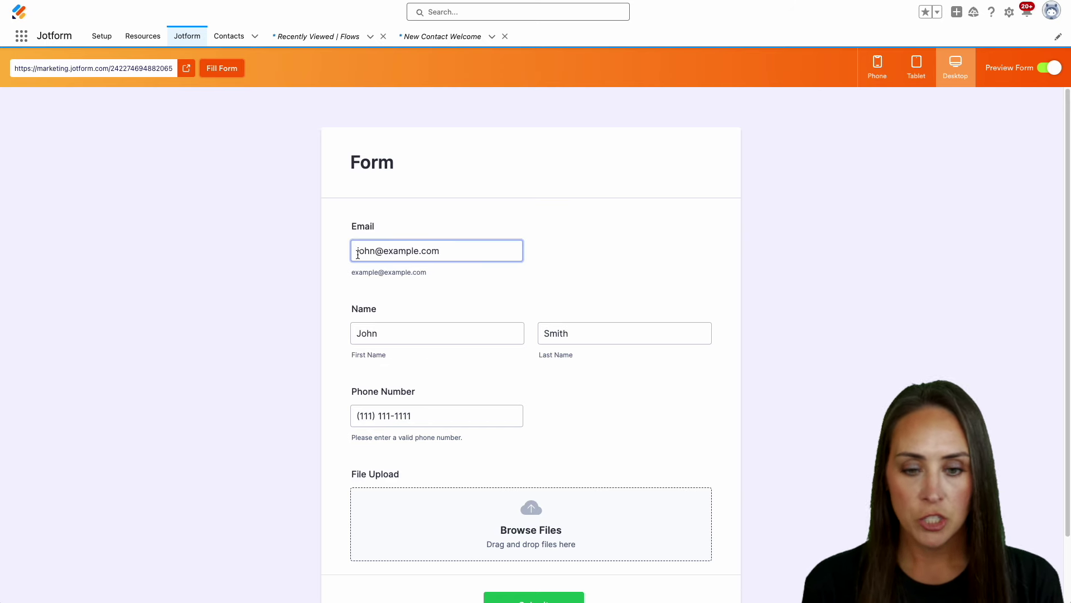
scroll(692, 411, down, 1)
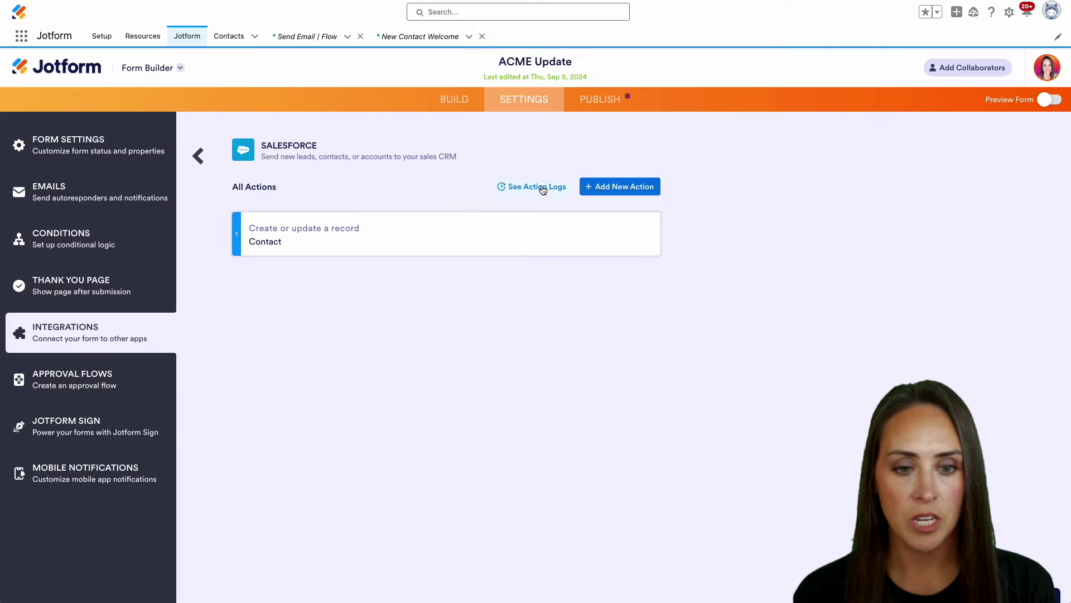
Confirm the action logs show the test entry succeeded, one failed out of three, then close them.
click(541, 185)
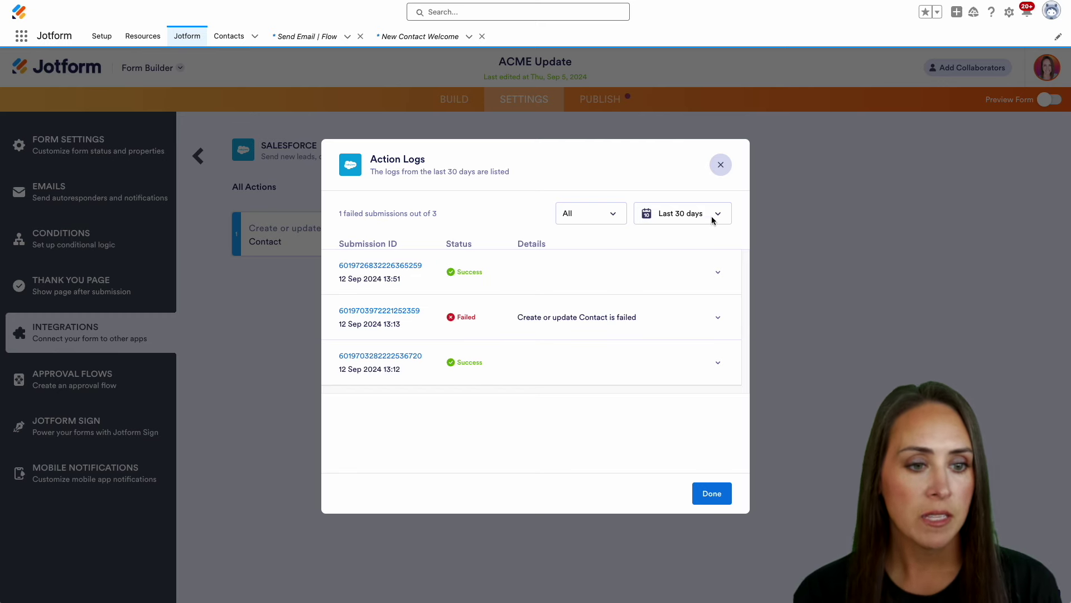
click(720, 164)
click(1054, 100)
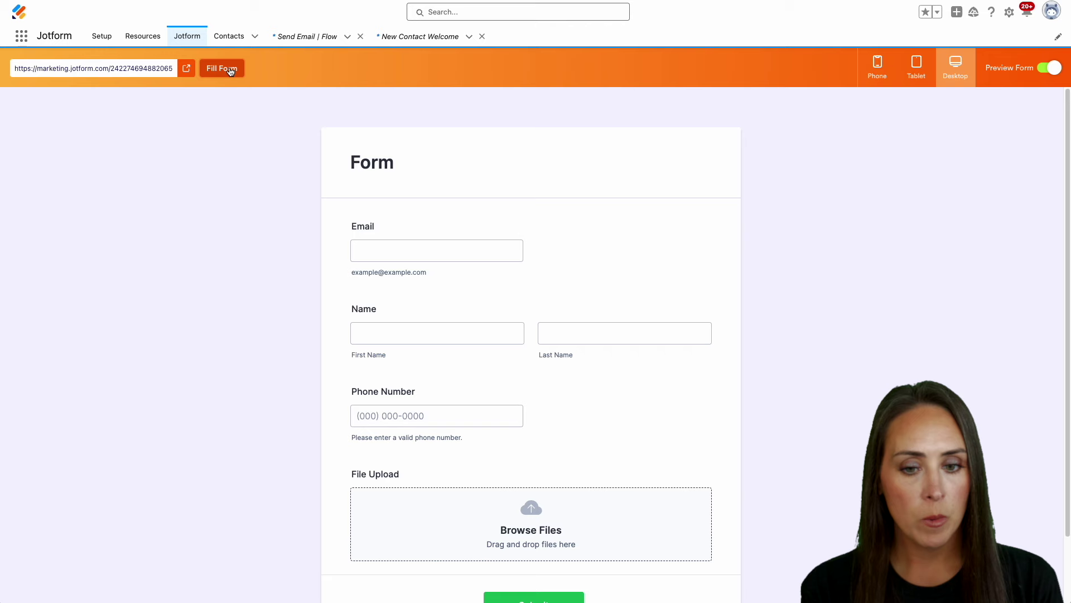
click(230, 70)
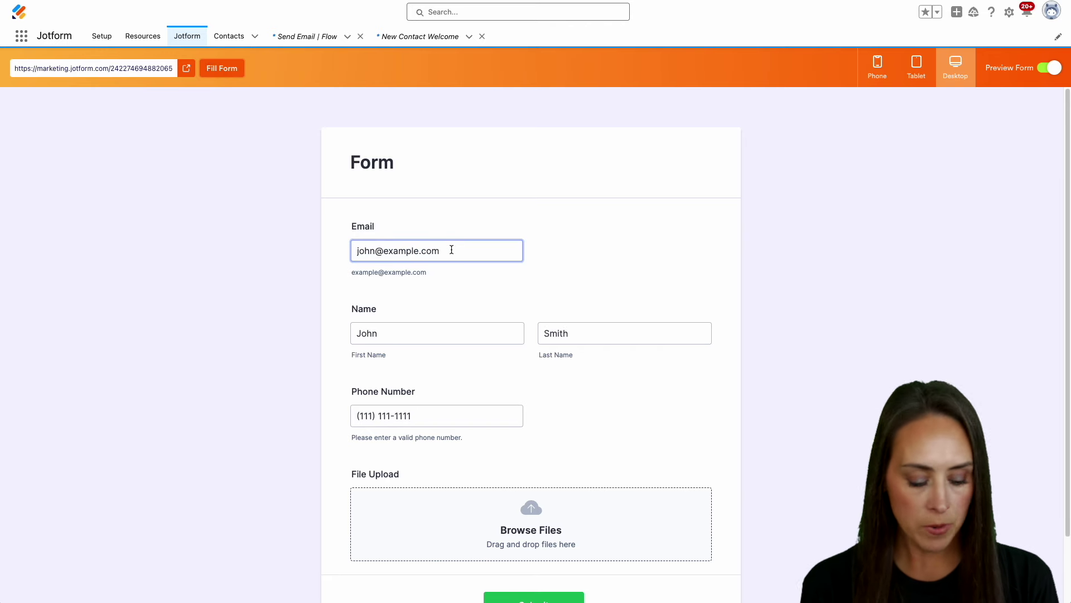
drag(449, 250, 356, 249)
key(BackSpace)
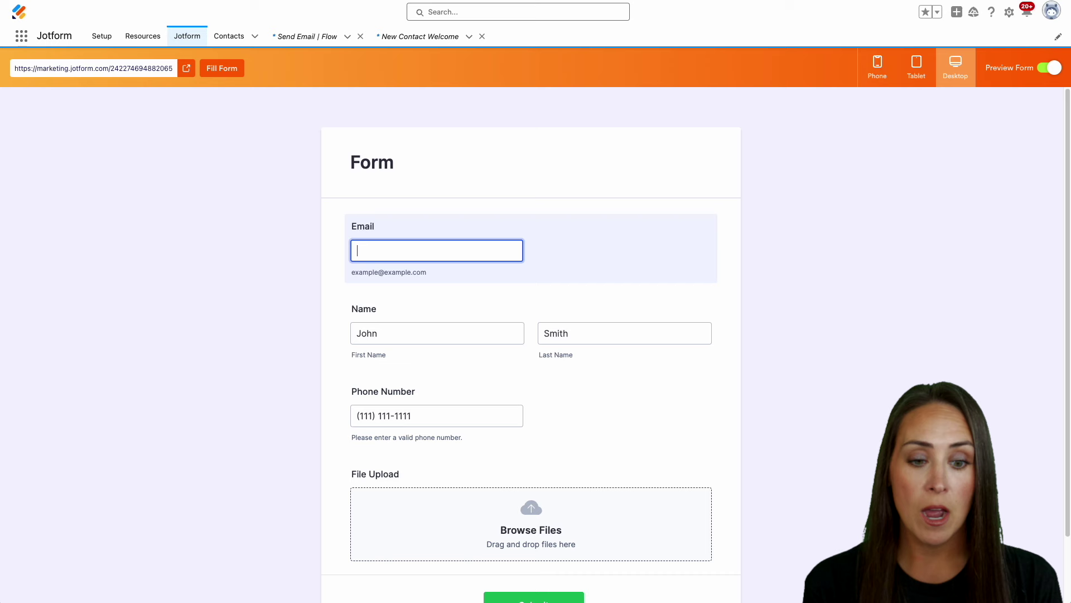
double_click(563, 336)
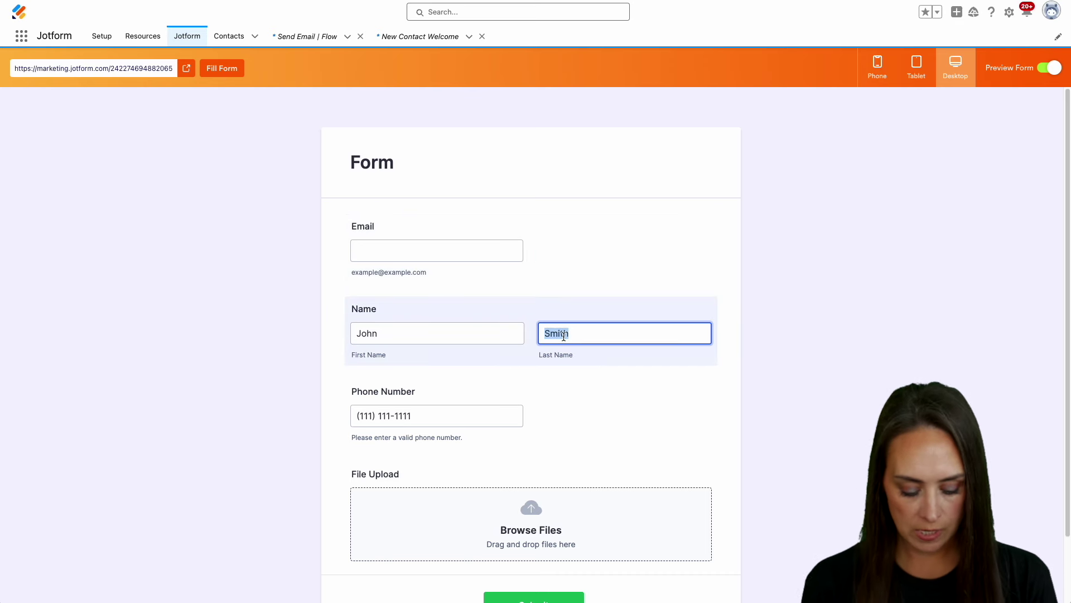
text(Sag)
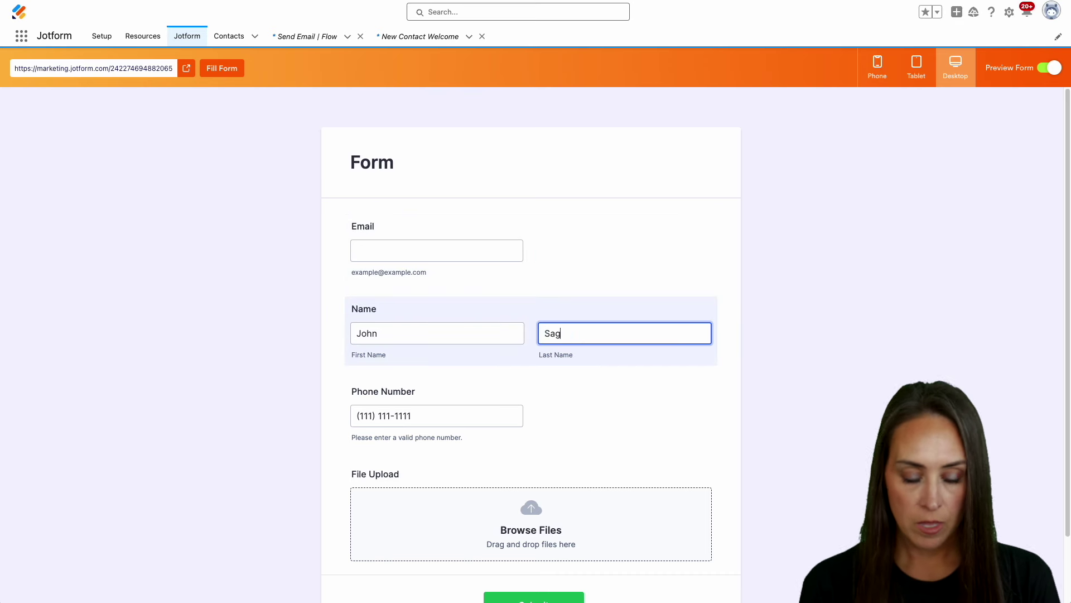
text(et)
click(438, 410)
key(ctrl+a)
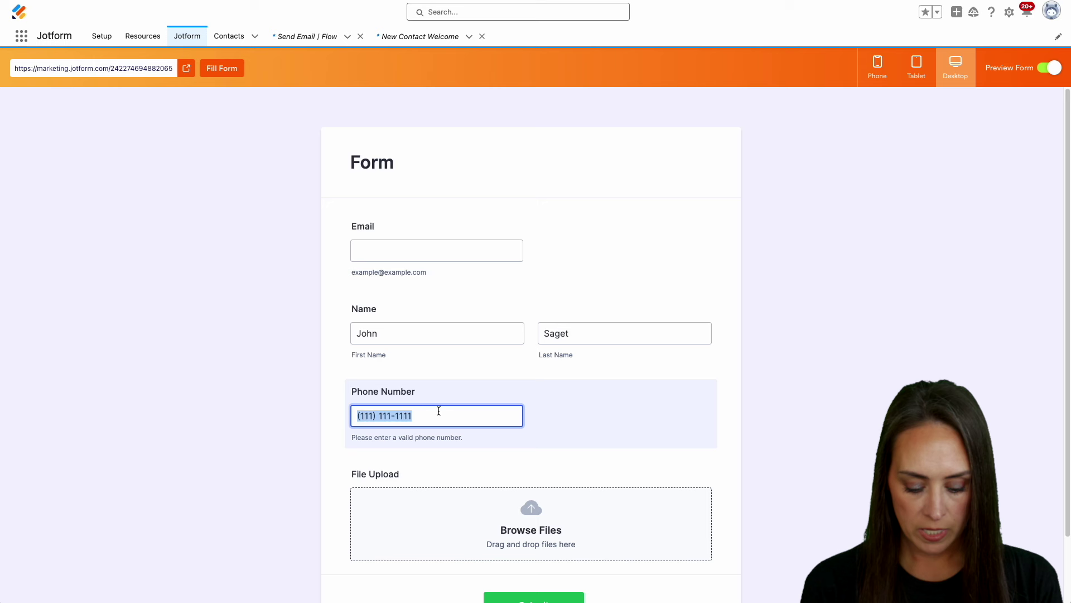
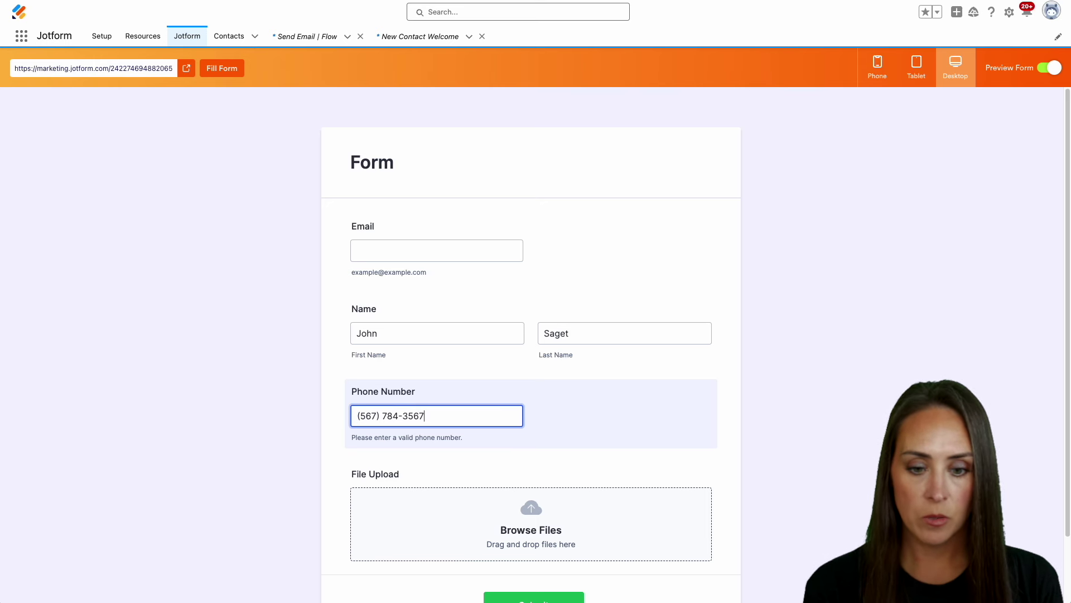
scroll(811, 519, down, 1)
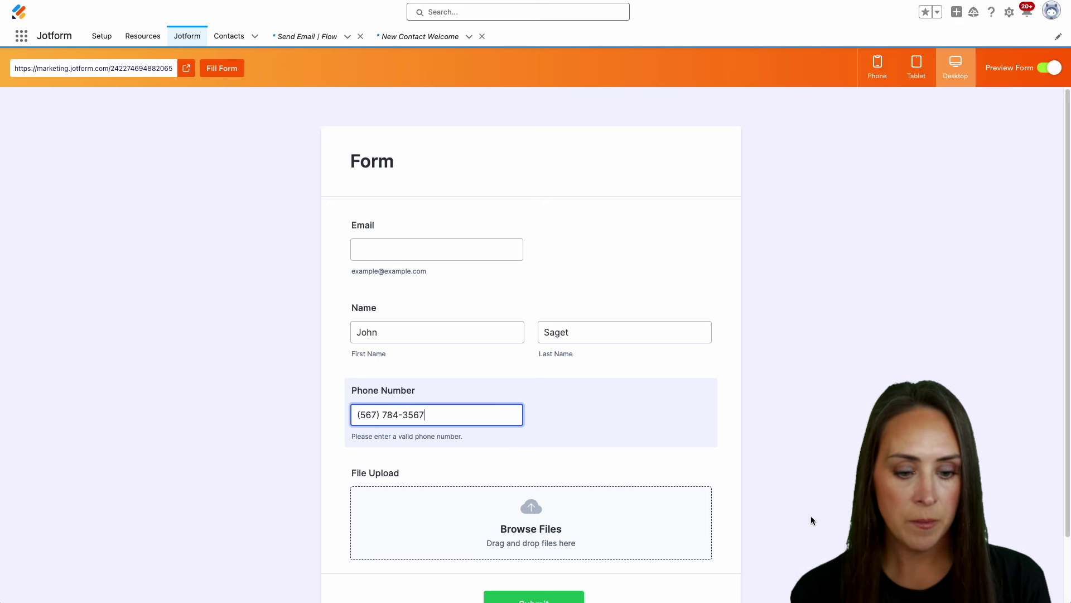
scroll(811, 520, down, 2)
click(536, 527)
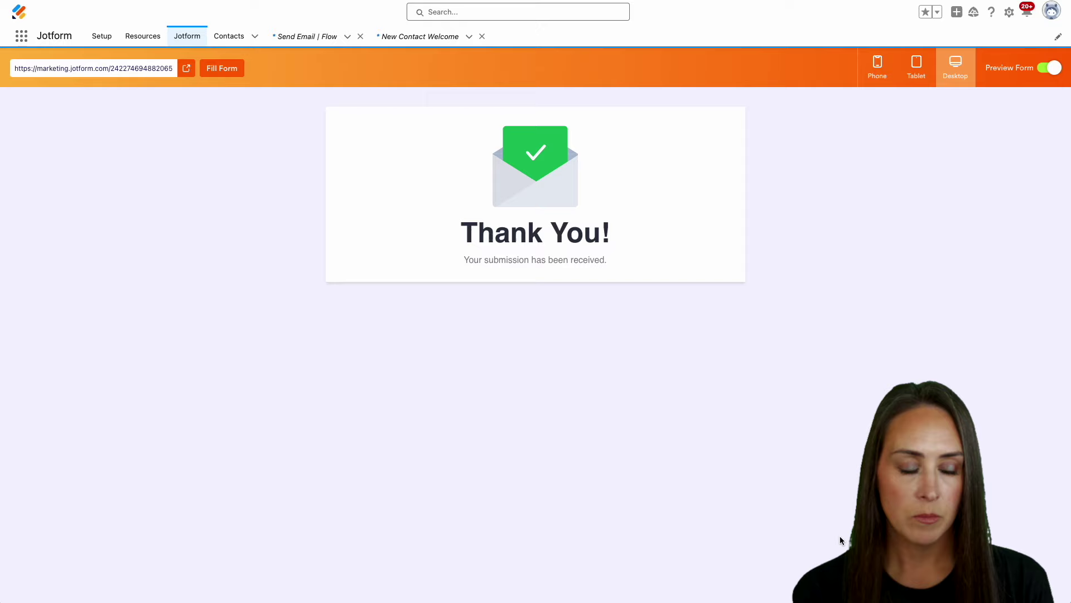
Leave the preview and reopen the action logs to see the newest submission's failure.
click(1048, 69)
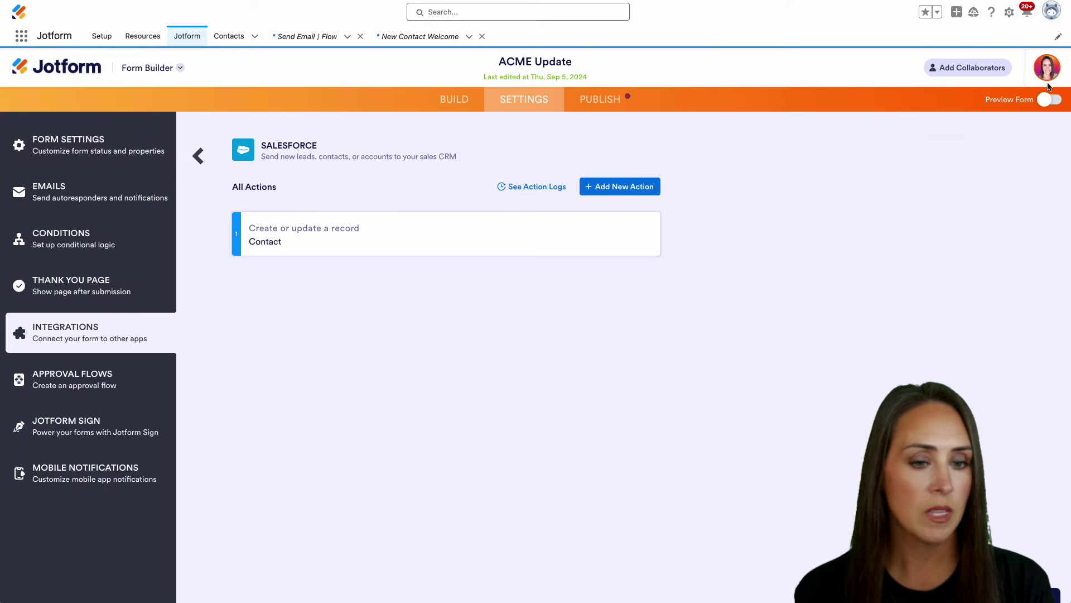
click(514, 192)
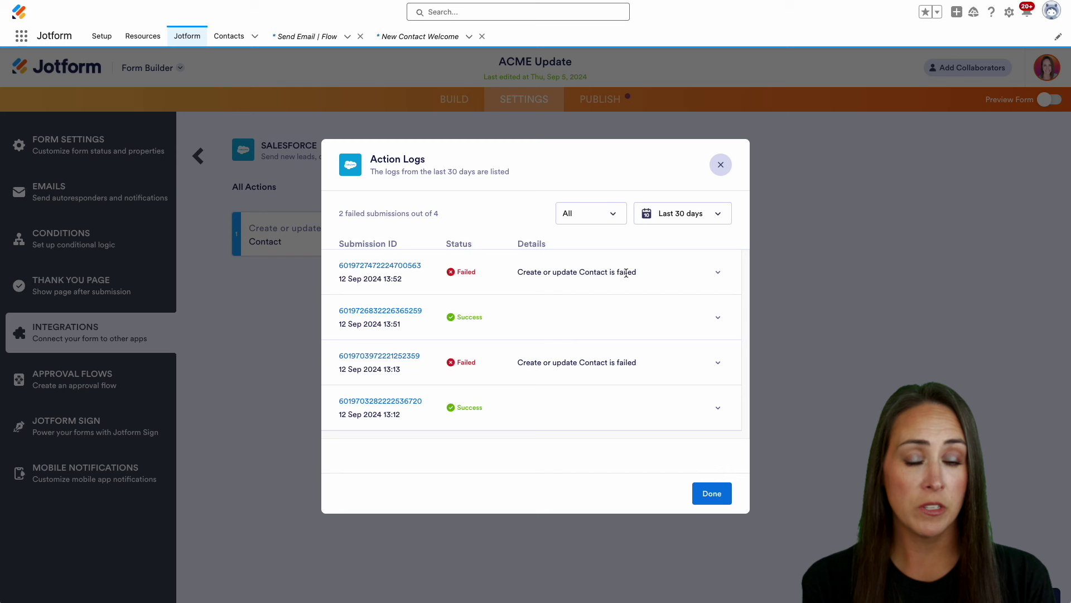